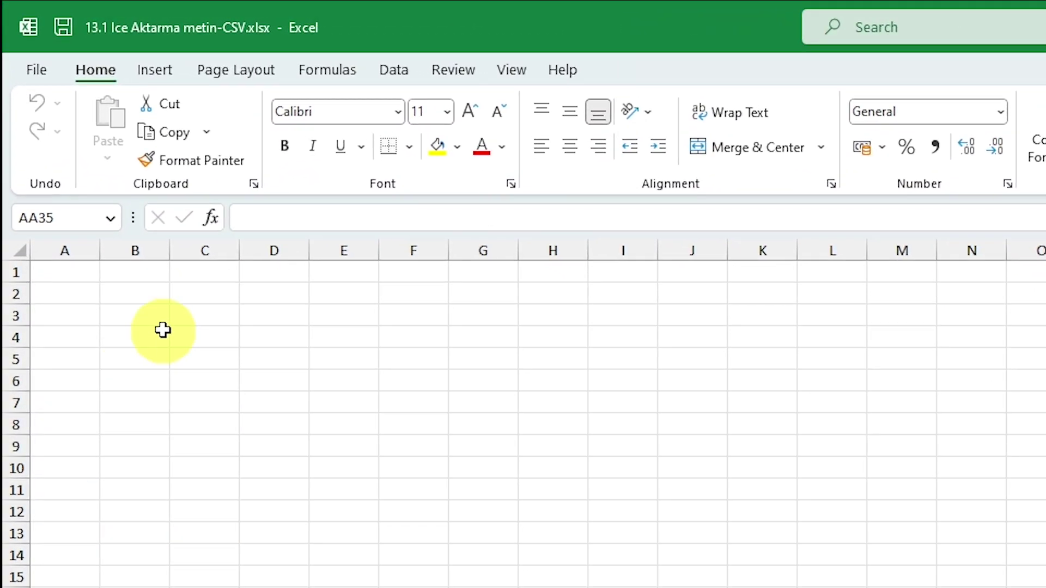
- From cell B2, import 1.Siparis Detaylar.txt via Get Data > From Text/CSV
click(67, 148)
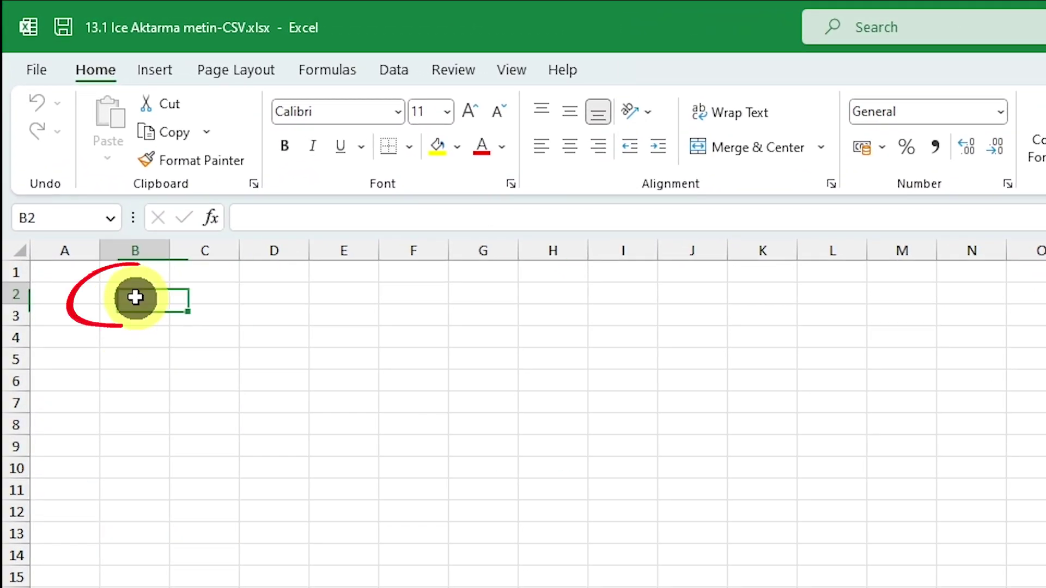
click(399, 66)
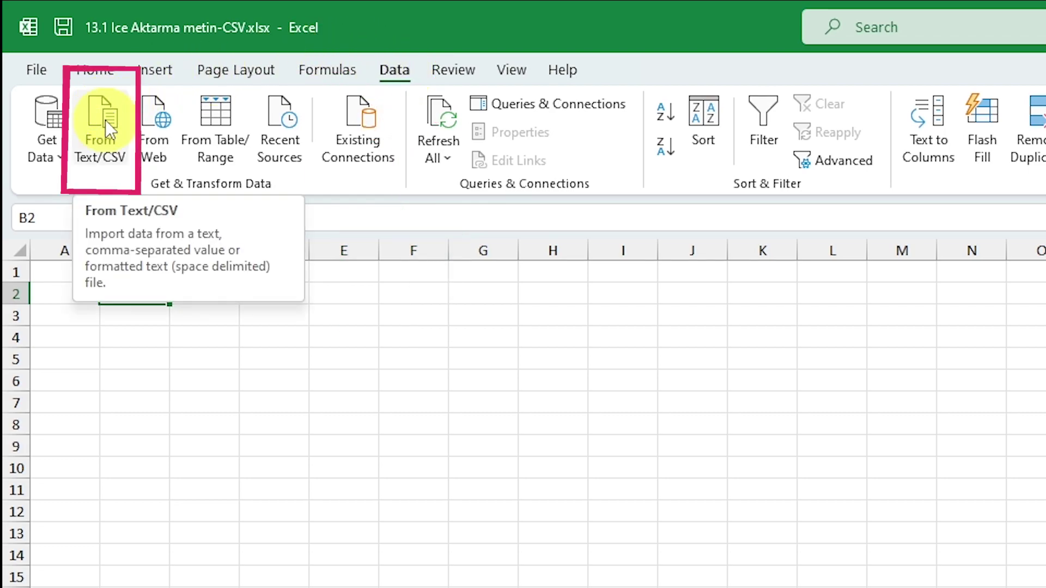
click(41, 115)
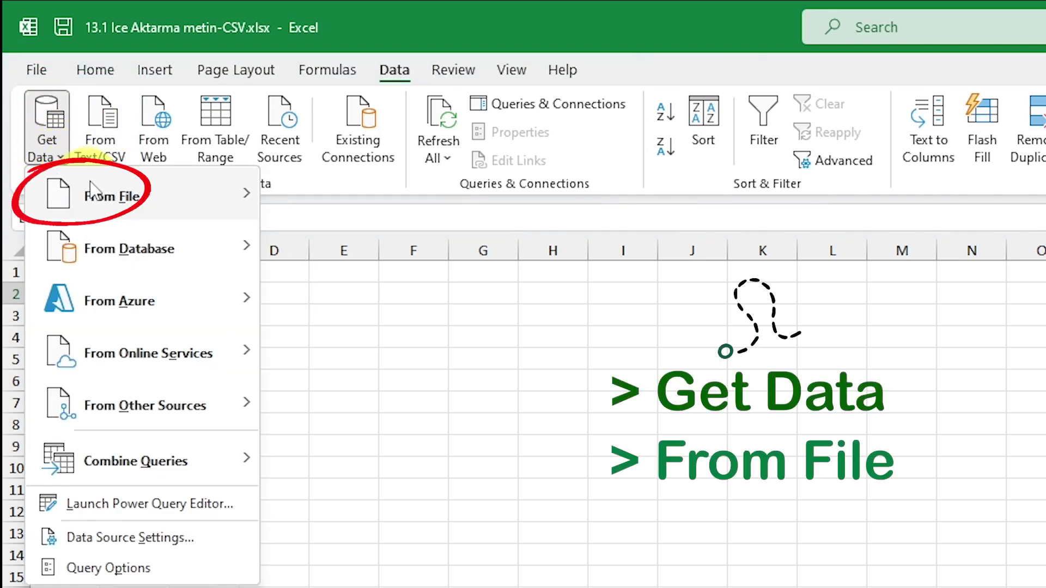
mouse_move(139, 196)
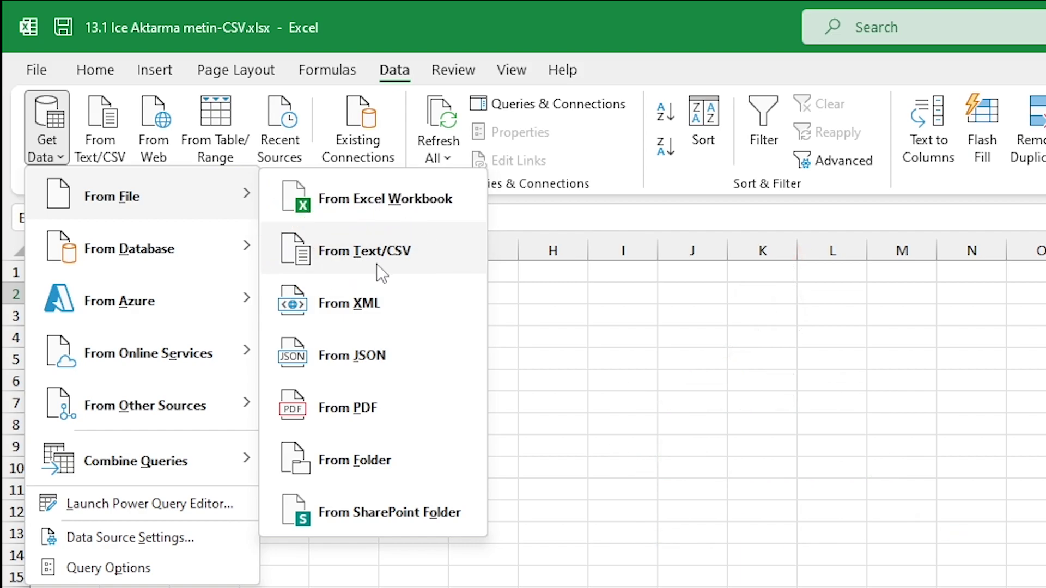
click(432, 248)
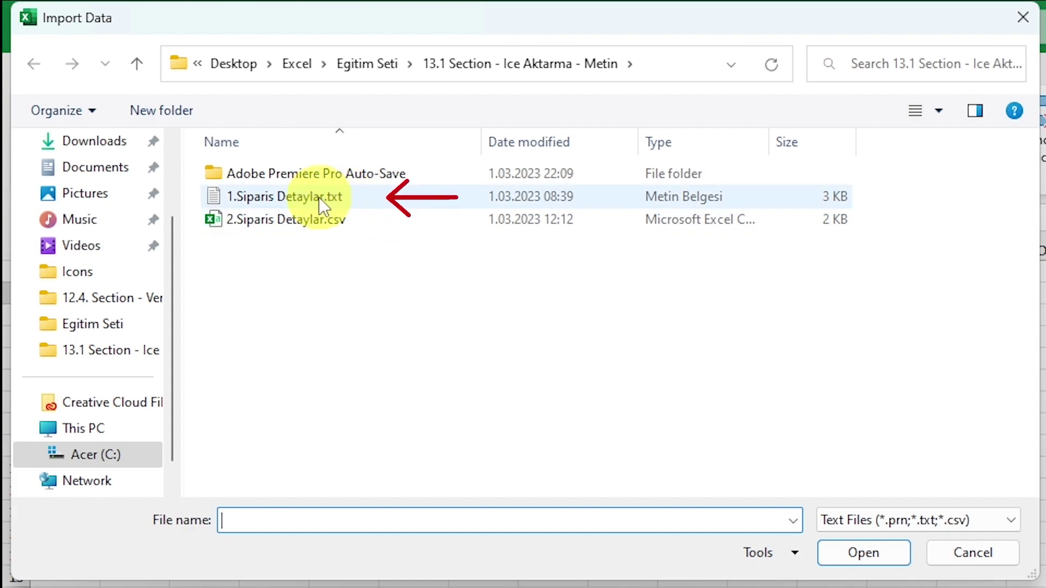
click(318, 197)
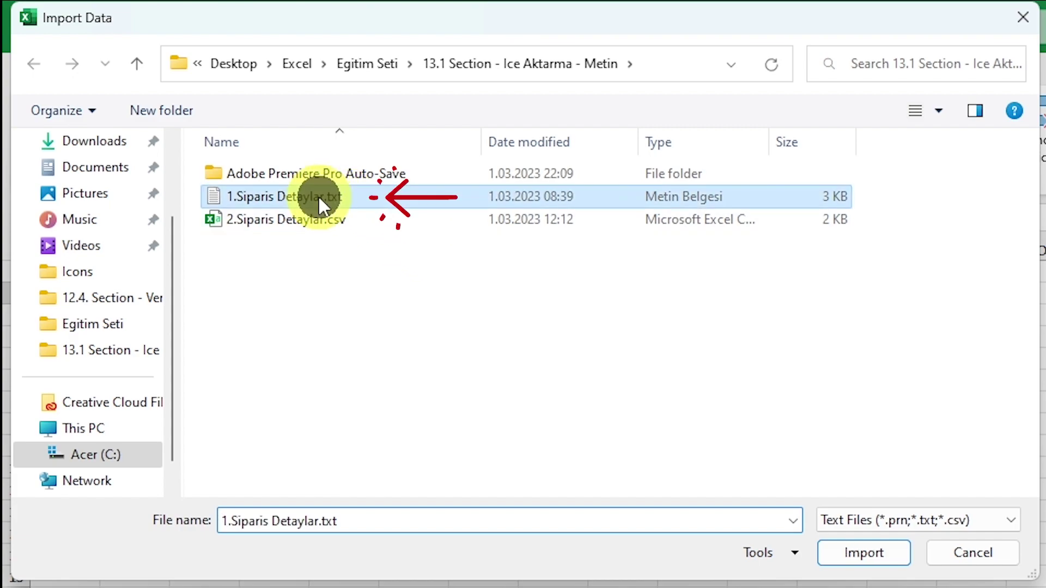
click(876, 556)
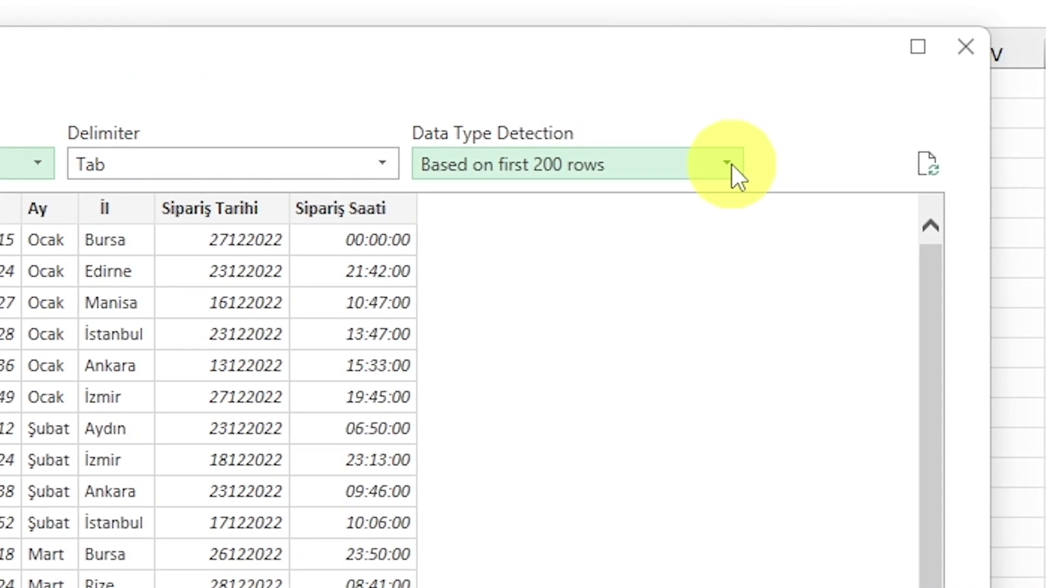
- Keep data type detection based on the first 200 rows
click(729, 164)
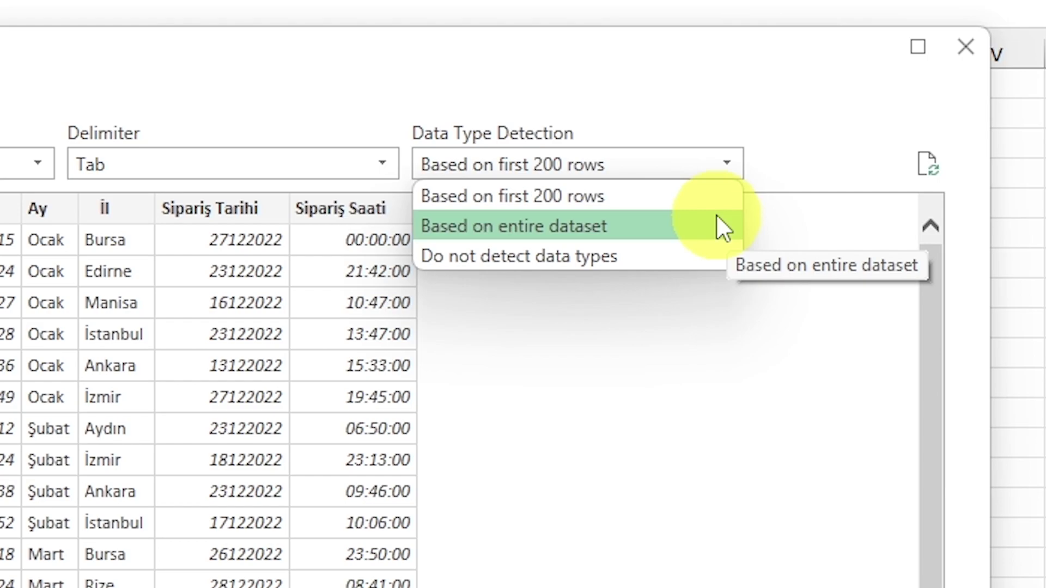
click(711, 196)
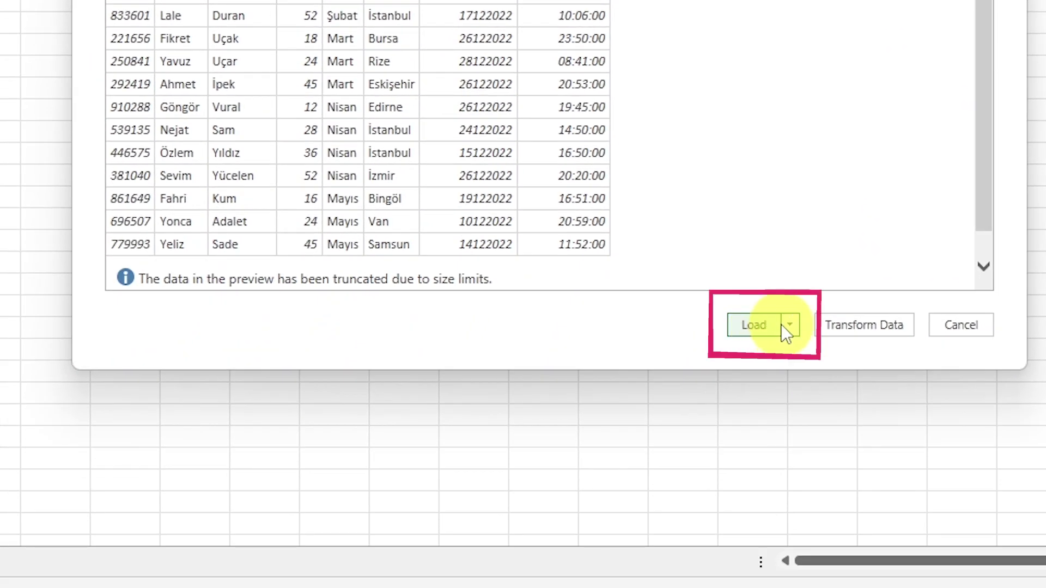
- Load the text data as a Table into the existing worksheet at =$B$2
click(788, 323)
click(826, 373)
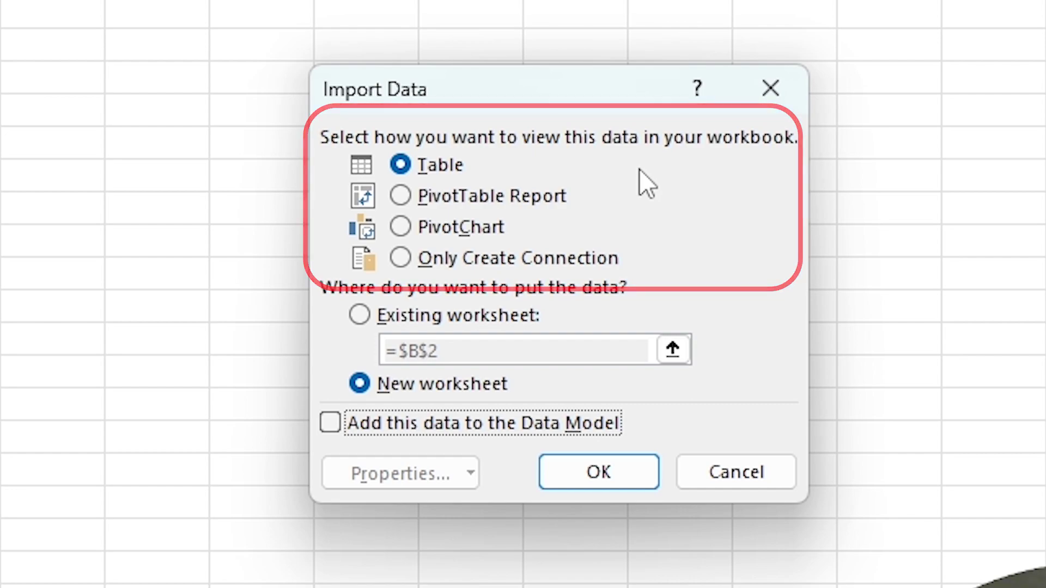
click(400, 166)
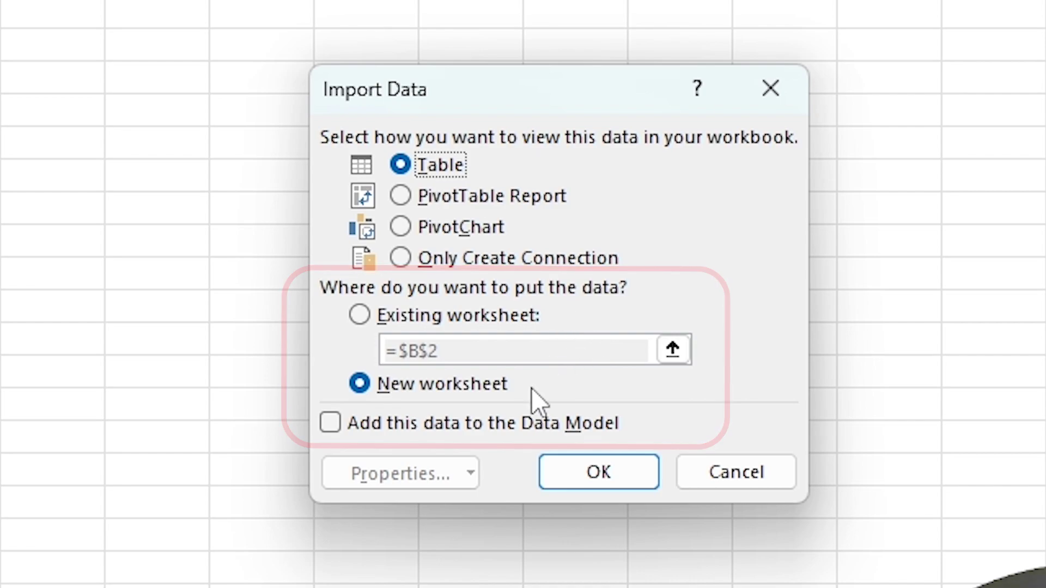
click(360, 317)
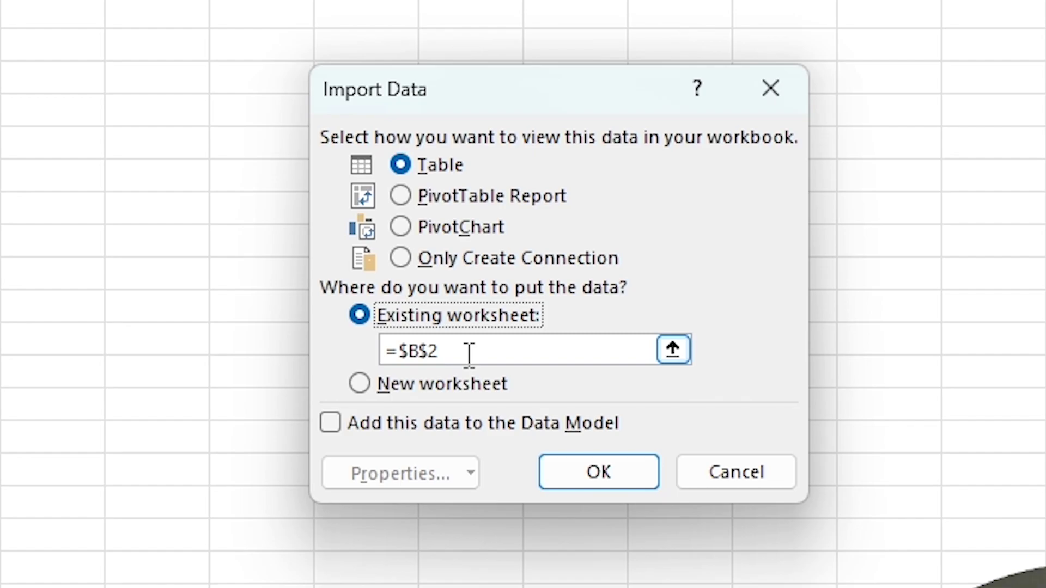
click(605, 478)
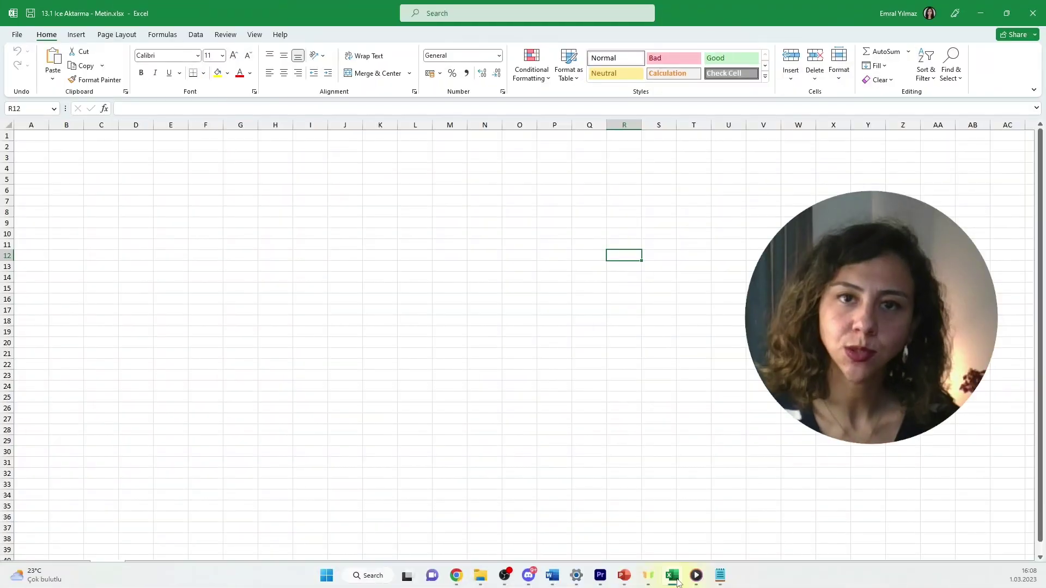
- Import 2.Siparis Detaylar.csv through Data > From Text/CSV
click(296, 53)
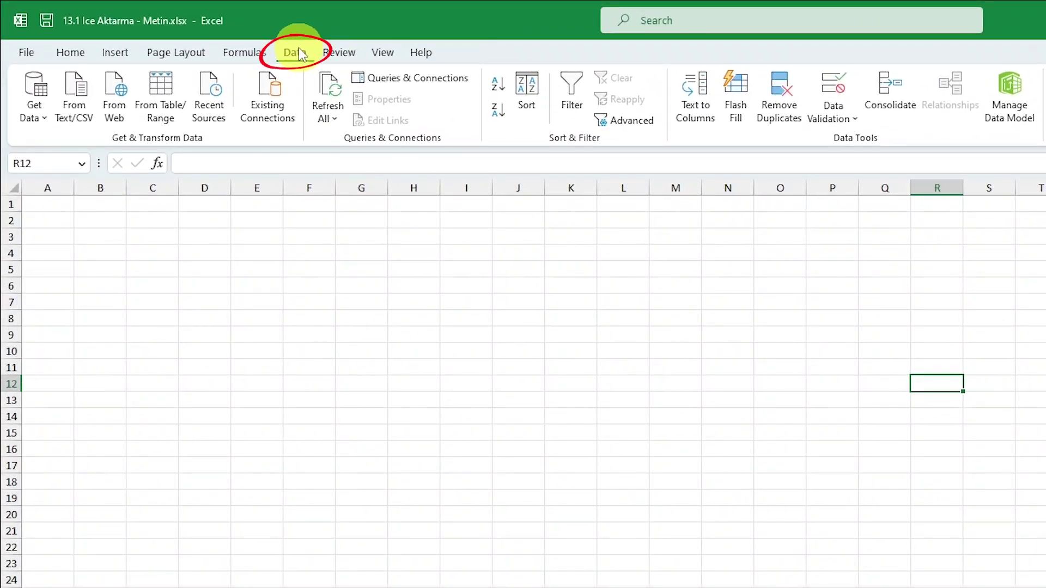
click(71, 91)
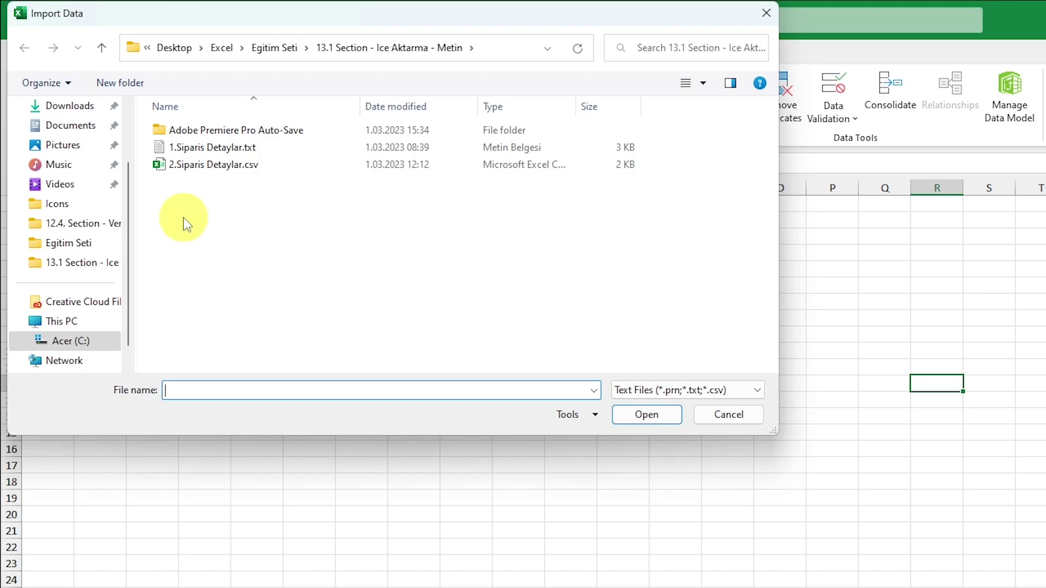
click(197, 164)
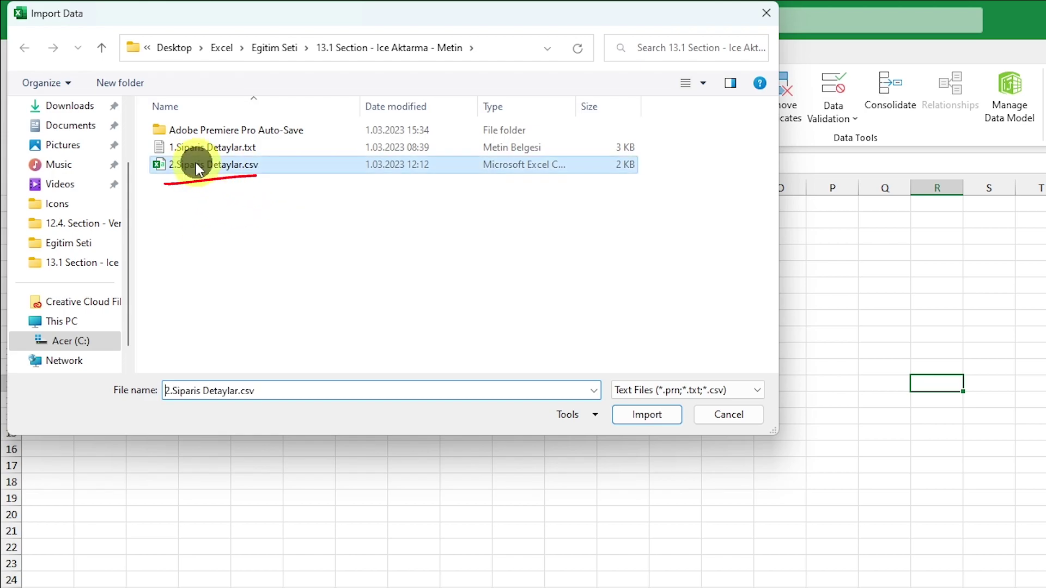
click(631, 419)
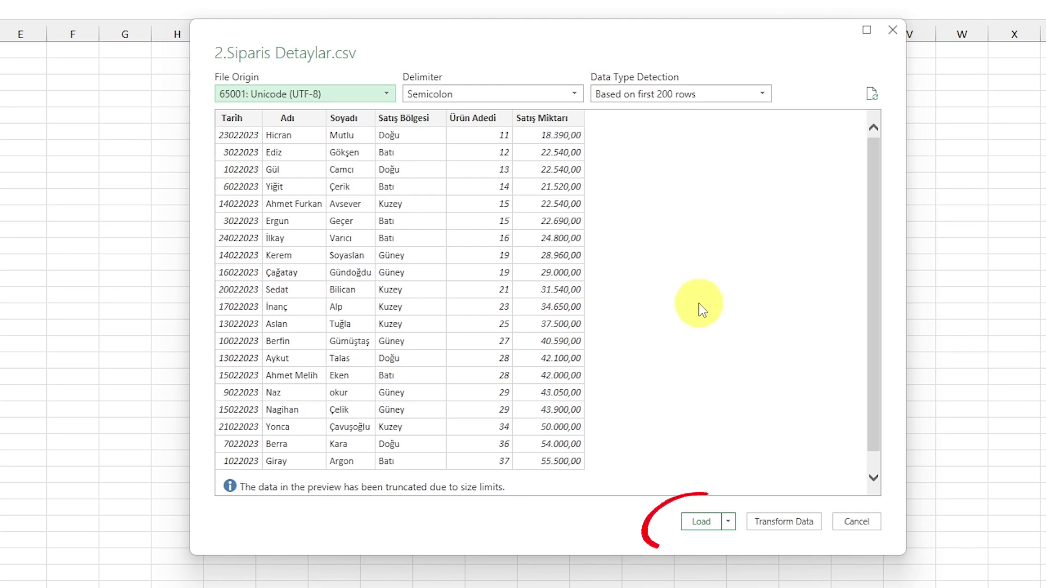
- Load the CSV as a table, then paste a duplicate first order row below the TXT file's header
click(701, 523)
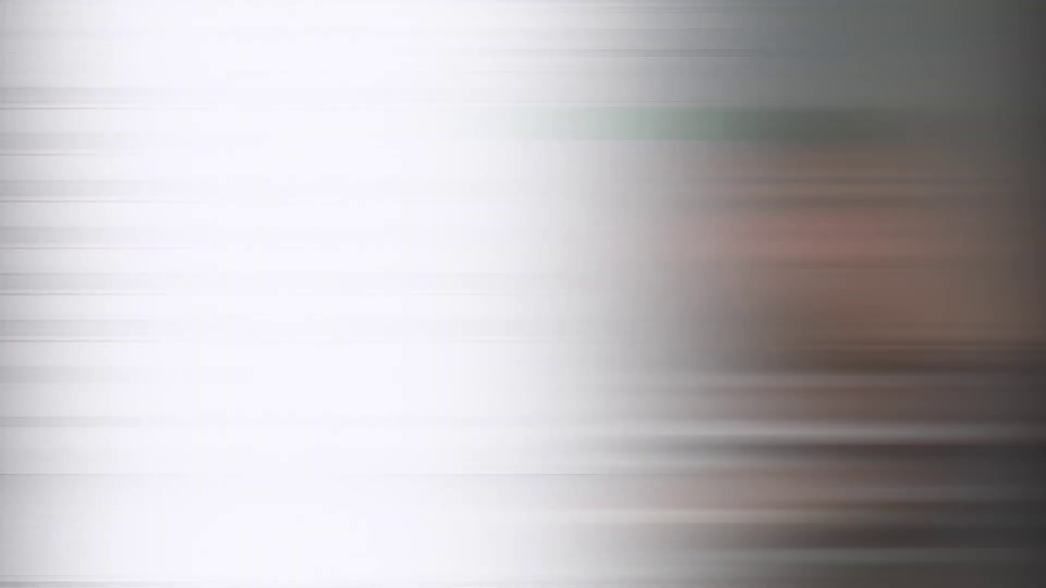
key(Return)
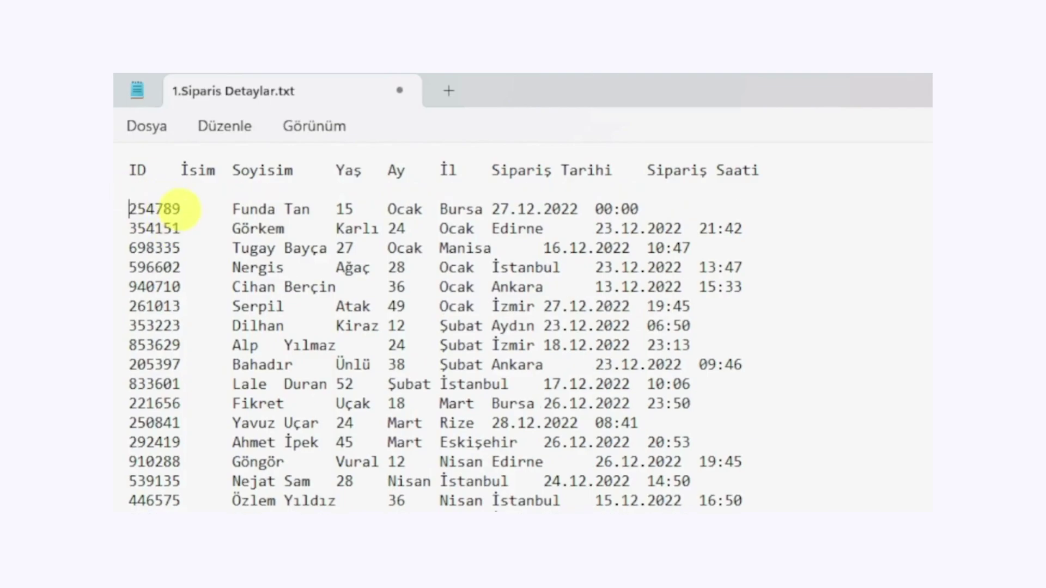
key(ctrl+v)
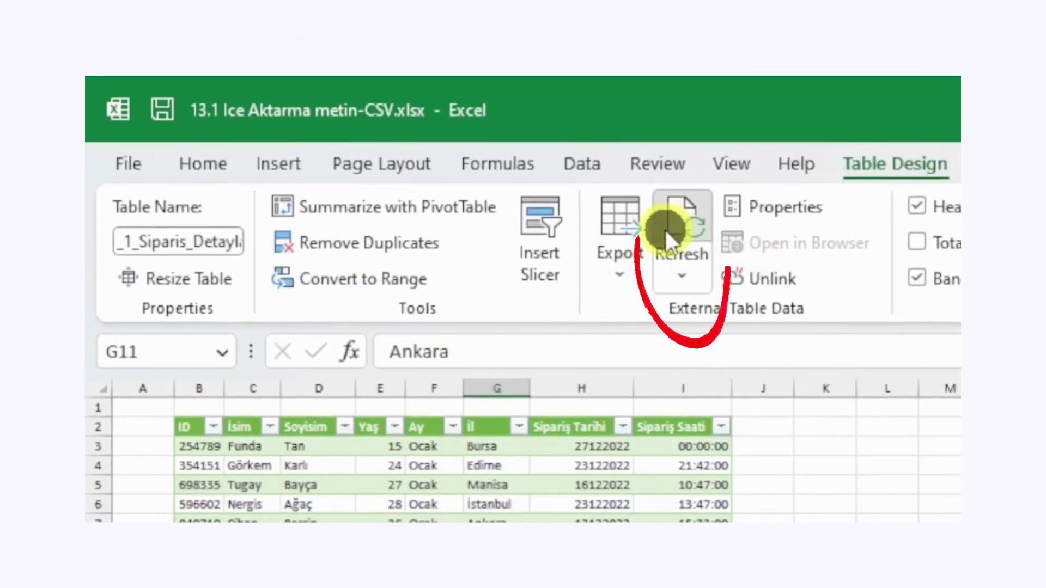
- Refresh the text-file table so order ID 254789 appears twice
click(666, 230)
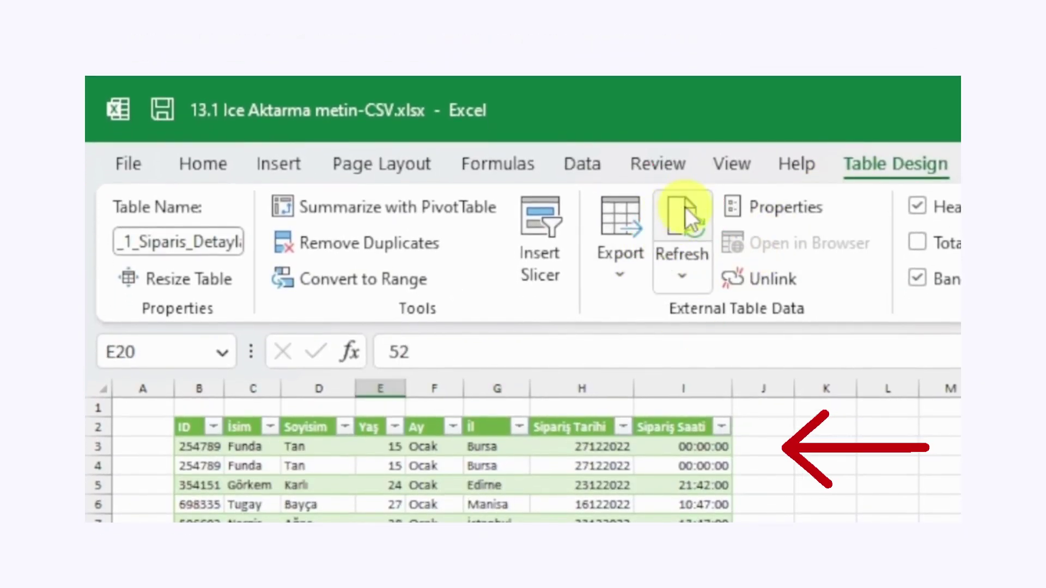